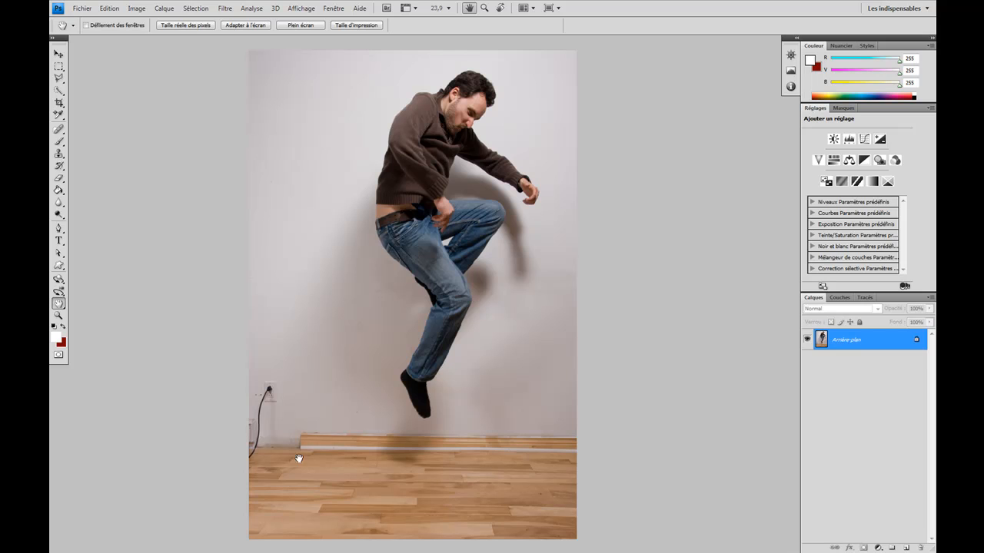
# Step: Add a new layer named "retouches" above the background layer
pyautogui.keyDown('ctrl'); pyautogui.click(392, 387); pyautogui.keyUp('ctrl')
pyautogui.hotkey('ctrl', '+')
pyautogui.hotkey('ctrl', '+')
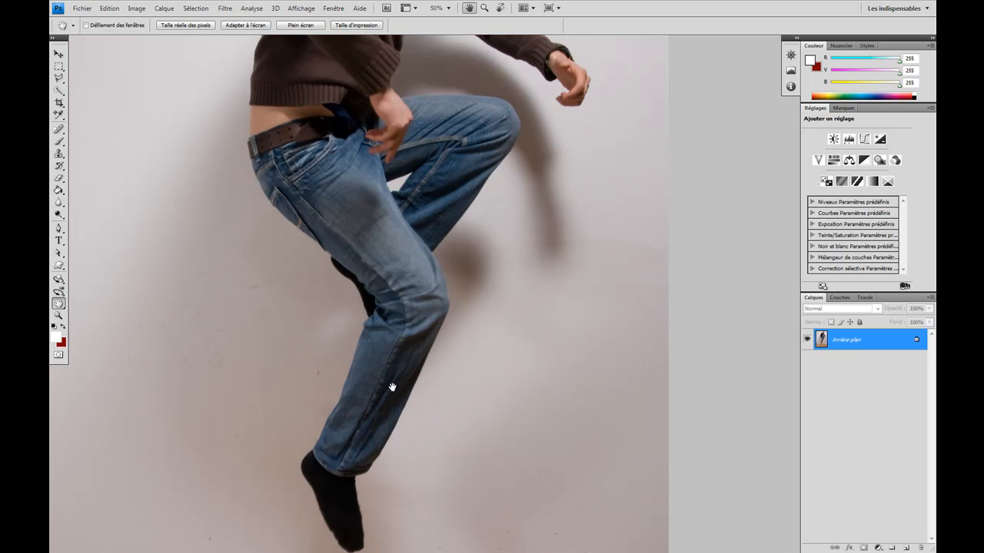
pyautogui.moveTo(285, 413); pyautogui.dragTo(491, 193)
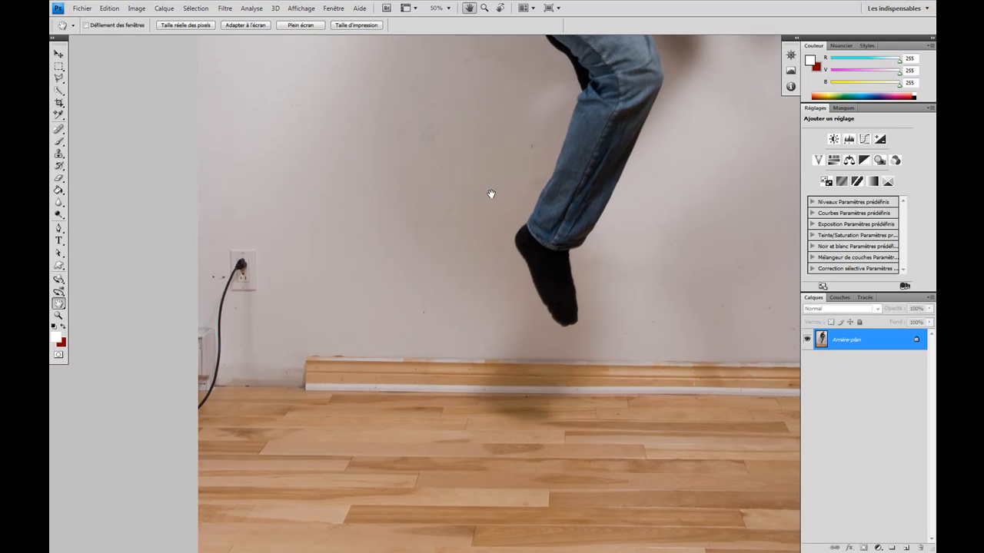
pyautogui.moveTo(328, 323); pyautogui.dragTo(316, 349)
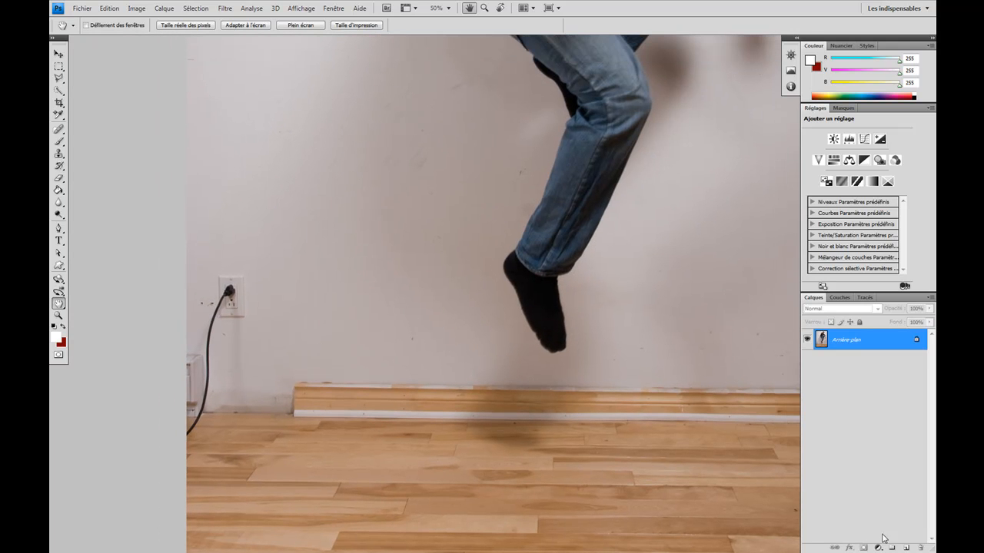
pyautogui.click(904, 548)
pyautogui.doubleClick(843, 340)
pyautogui.write('retouche')
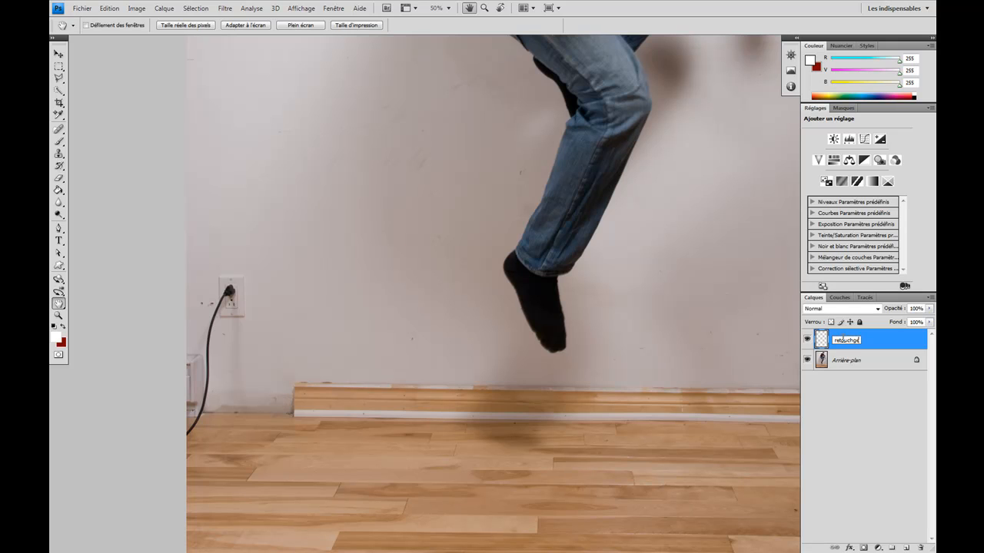
pyautogui.write('s')
pyautogui.press('Return')
# Step: With a soft 106 px Clone Stamp, paint clean wall over the electrical outlet and the upper part of its cable
pyautogui.click(59, 155)
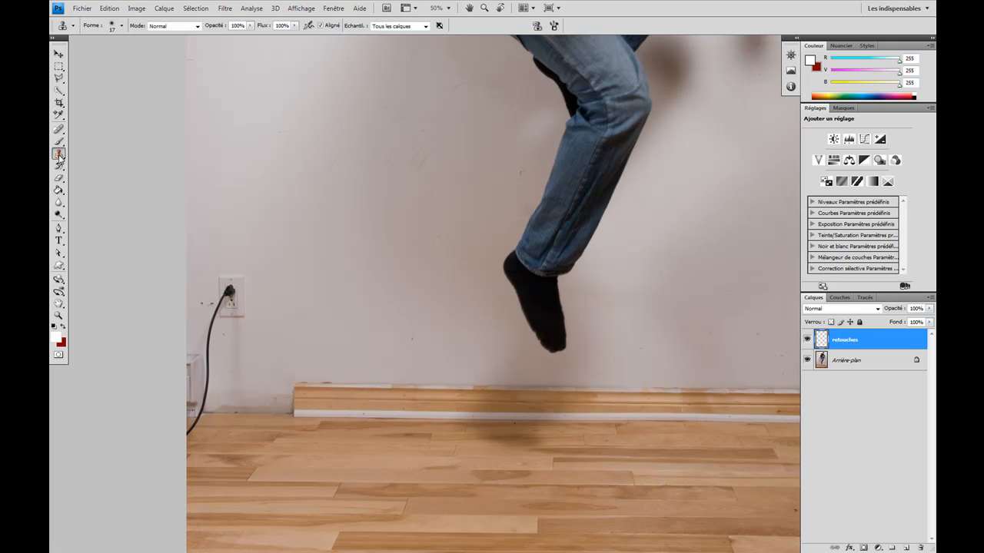
pyautogui.rightClick(292, 271)
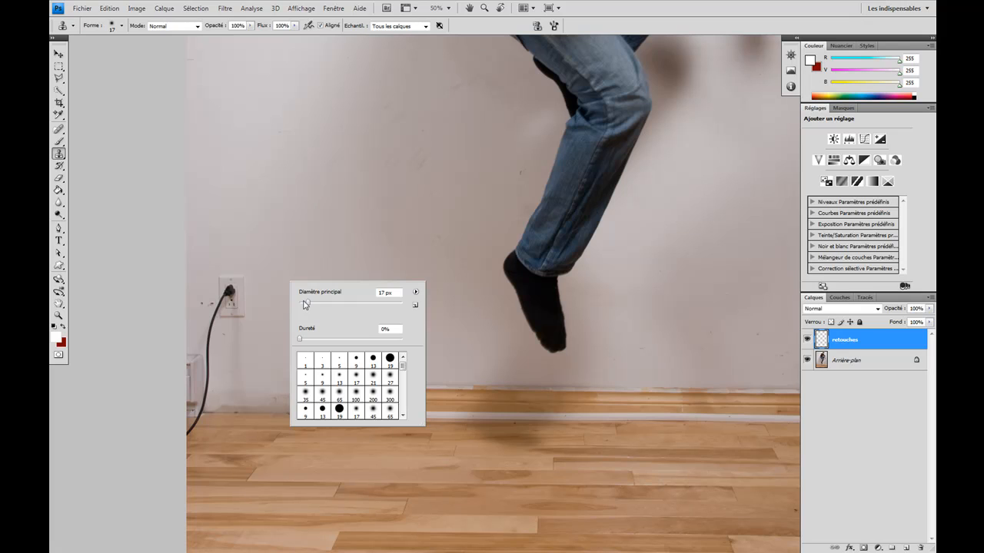
pyautogui.moveTo(310, 305); pyautogui.dragTo(351, 306)
pyautogui.press('Return')
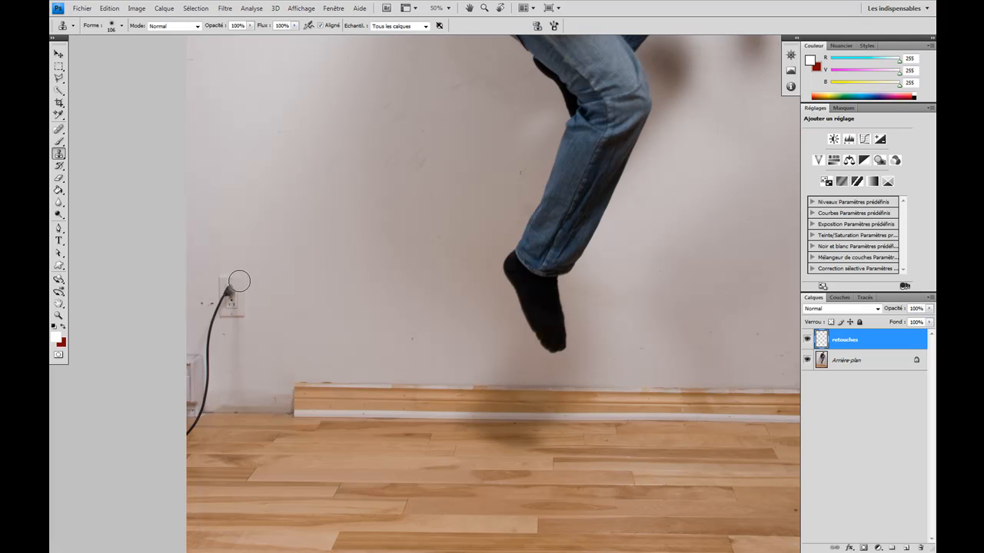
pyautogui.moveTo(226, 285)
pyautogui.mouseDown()
pyautogui.moveTo(253, 321)
pyautogui.moveTo(253, 272)
pyautogui.moveTo(229, 323)
pyautogui.moveTo(209, 326)
pyautogui.moveTo(223, 340)
pyautogui.moveTo(241, 325)
pyautogui.moveTo(236, 349)
pyautogui.moveTo(217, 323)
pyautogui.moveTo(206, 355)
pyautogui.moveTo(224, 359)
pyautogui.moveTo(179, 360)
pyautogui.moveTo(219, 361)
pyautogui.moveTo(189, 356)
pyautogui.mouseUp()
pyautogui.hotkey('ctrl', 'z')
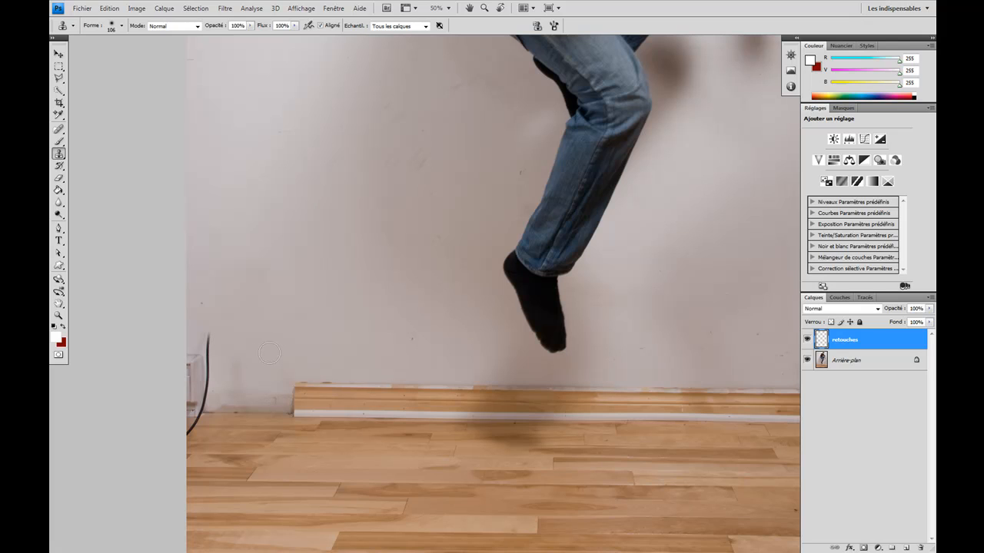
# Step: Clone clean wall and floor texture over the remaining cable and the clear box at the photo's left edge
pyautogui.keyDown('alt'); pyautogui.click(260, 323); pyautogui.keyUp('alt')
pyautogui.keyDown('alt'); pyautogui.click(266, 330); pyautogui.keyUp('alt')
pyautogui.moveTo(208, 339)
pyautogui.mouseDown()
pyautogui.moveTo(204, 364)
pyautogui.moveTo(189, 357)
pyautogui.moveTo(239, 372)
pyautogui.moveTo(184, 374)
pyautogui.moveTo(244, 372)
pyautogui.mouseUp()
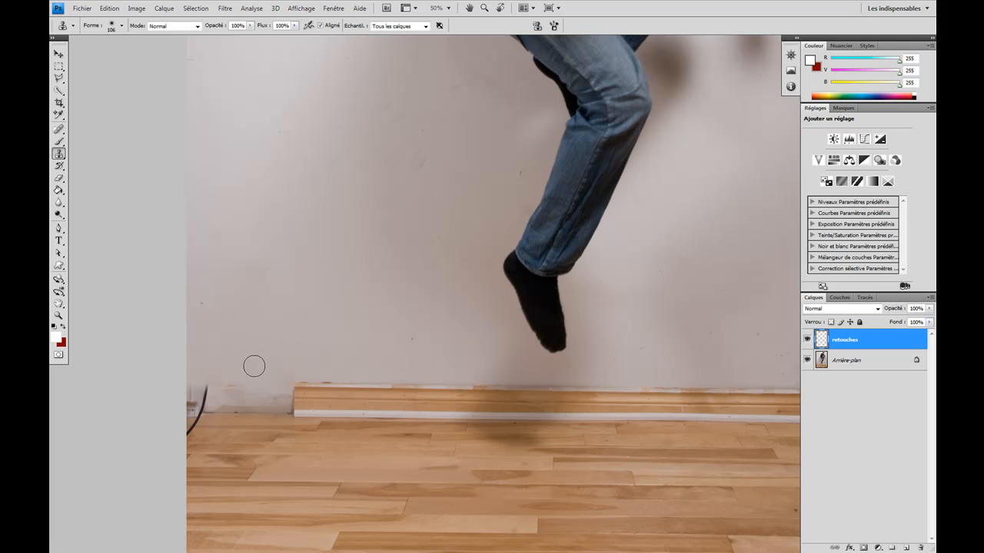
pyautogui.keyDown('alt'); pyautogui.click(228, 438); pyautogui.keyUp('alt')
pyautogui.moveTo(191, 432)
pyautogui.mouseDown()
pyautogui.moveTo(201, 426)
pyautogui.moveTo(207, 446)
pyautogui.mouseUp()
# Step: Outline the left end section of the baseboard with a four-sided Polygonal Lasso selection
pyautogui.click(59, 79)
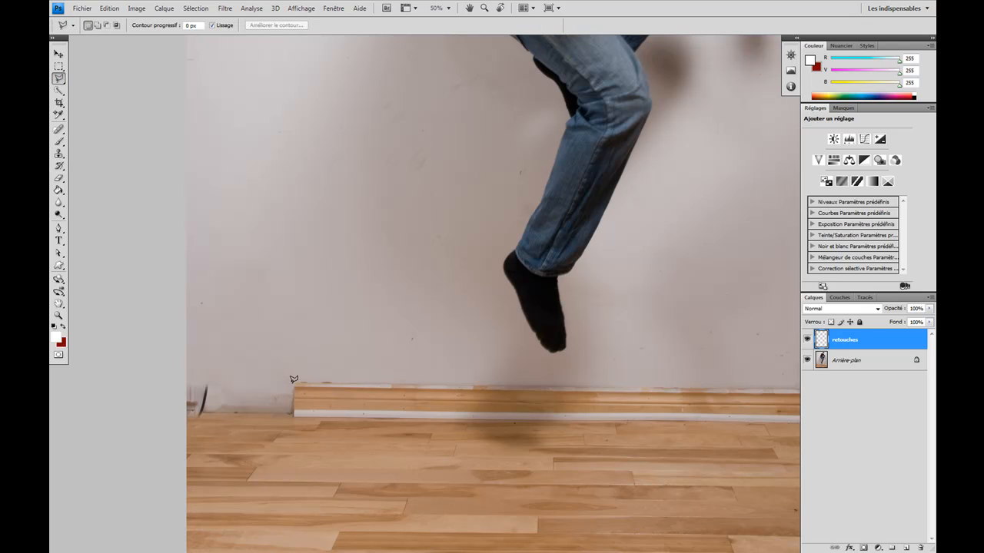
pyautogui.click(291, 384)
pyautogui.click(291, 419)
pyautogui.click(408, 418)
pyautogui.click(408, 379)
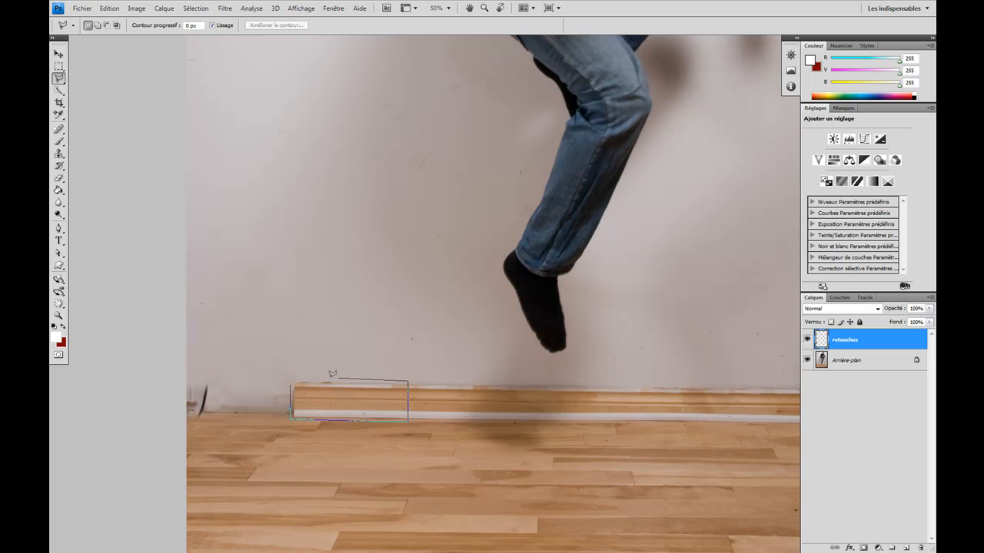
pyautogui.click(290, 381)
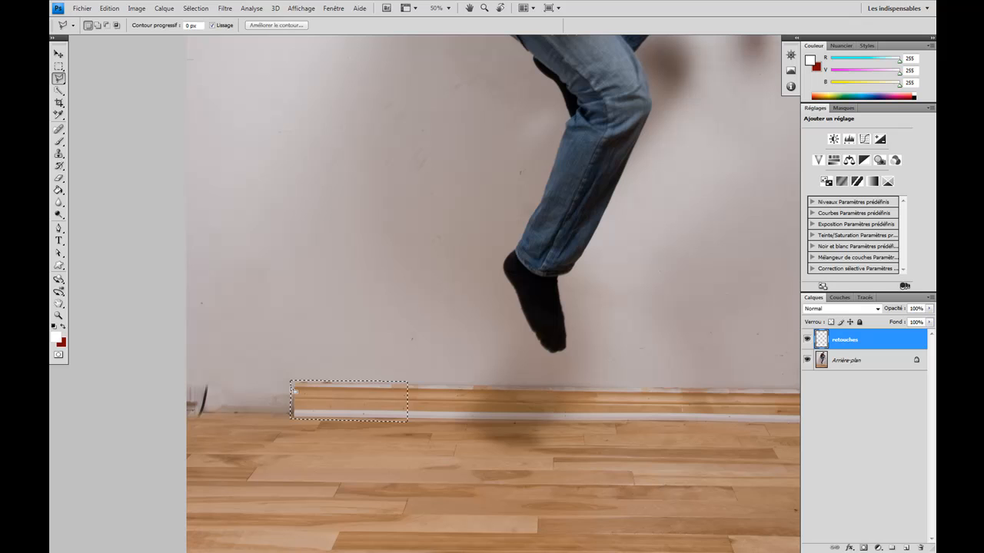
# Step: Copy the selected baseboard section from the Arrière-plan layer to its own layer and stack it above the retouches layer
pyautogui.click(825, 368)
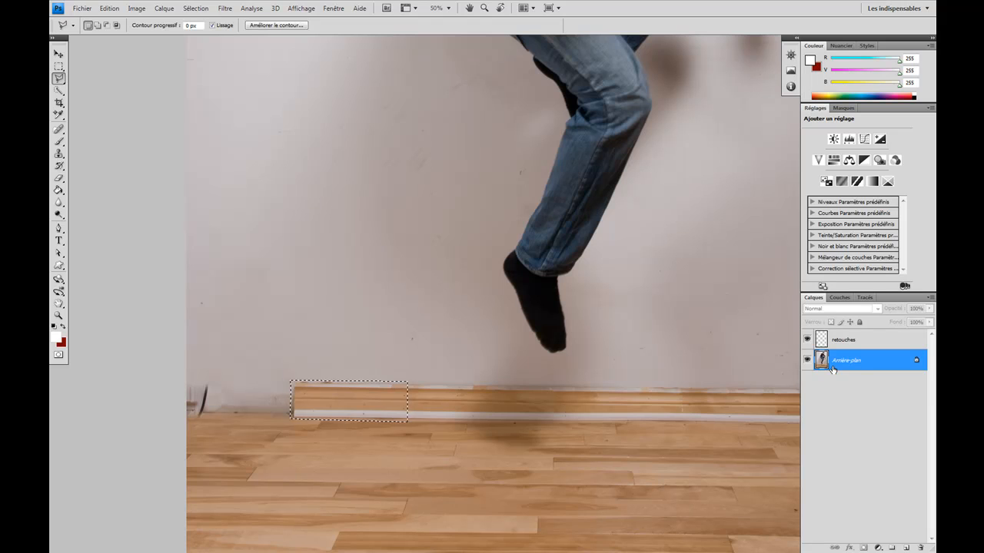
pyautogui.hotkey('ctrl', 'j')
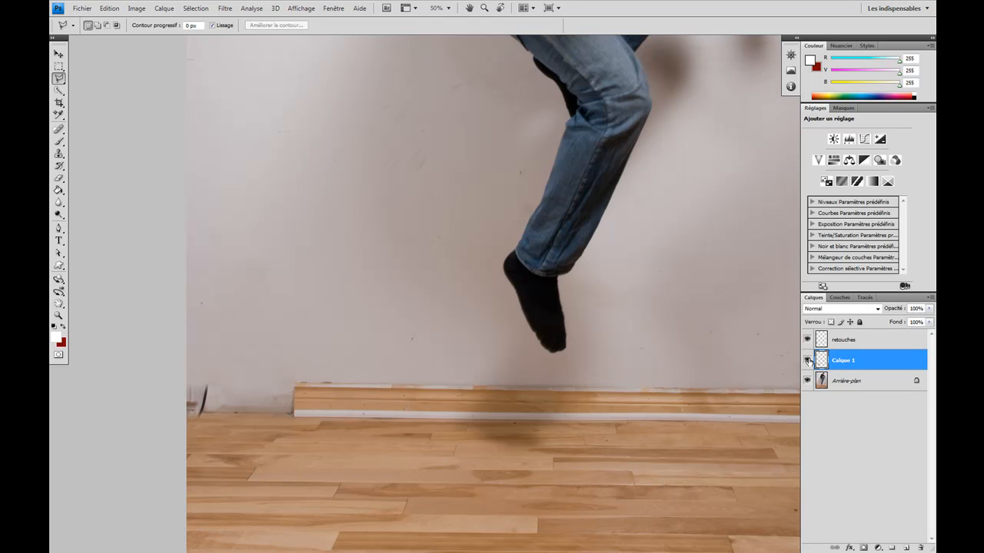
pyautogui.keyDown('alt'); pyautogui.click(807, 360); pyautogui.keyUp('alt')
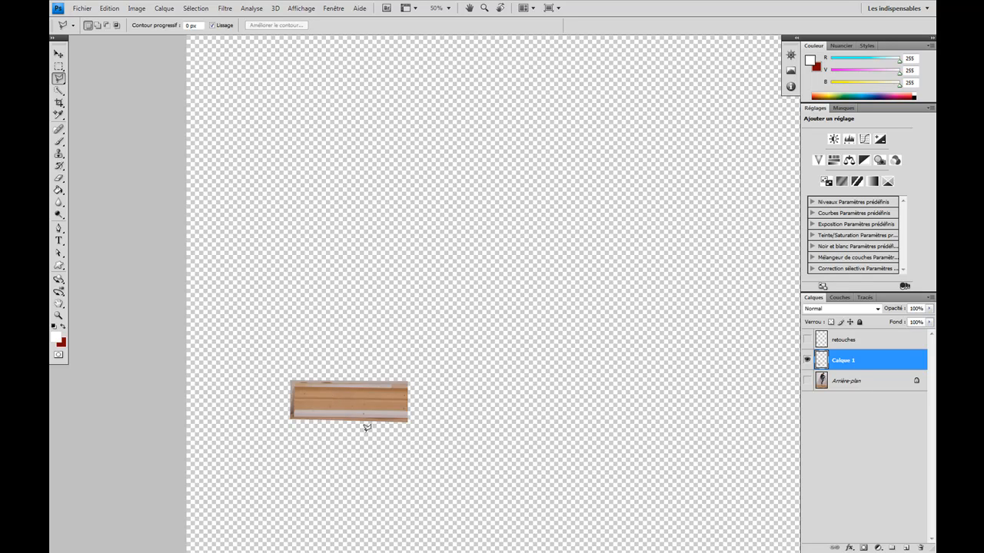
pyautogui.keyDown('alt'); pyautogui.click(807, 361); pyautogui.keyUp('alt')
pyautogui.moveTo(821, 362); pyautogui.dragTo(822, 339)
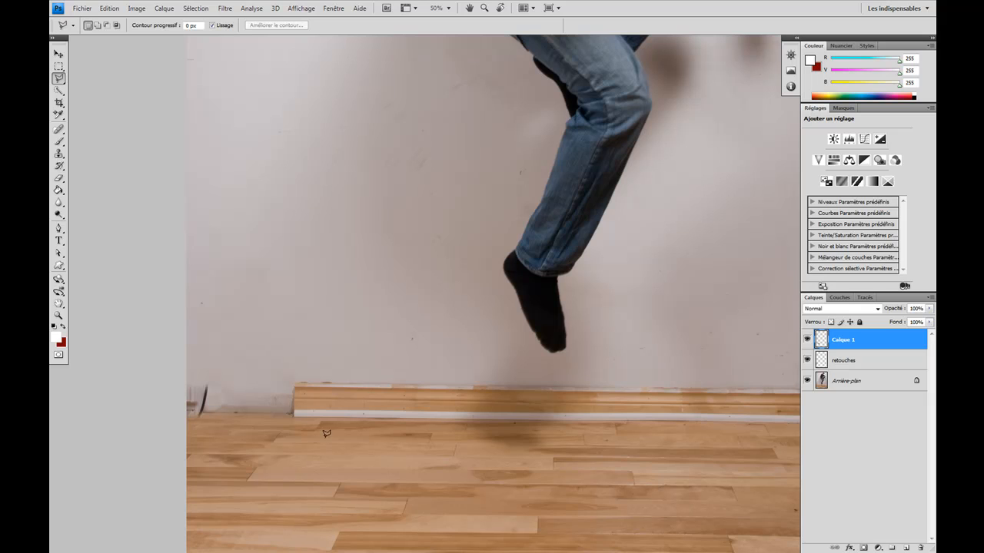
# Step: Move the copied baseboard section left to fill the gap at the photo's edge, and align it with the original baseboard
pyautogui.press('v')
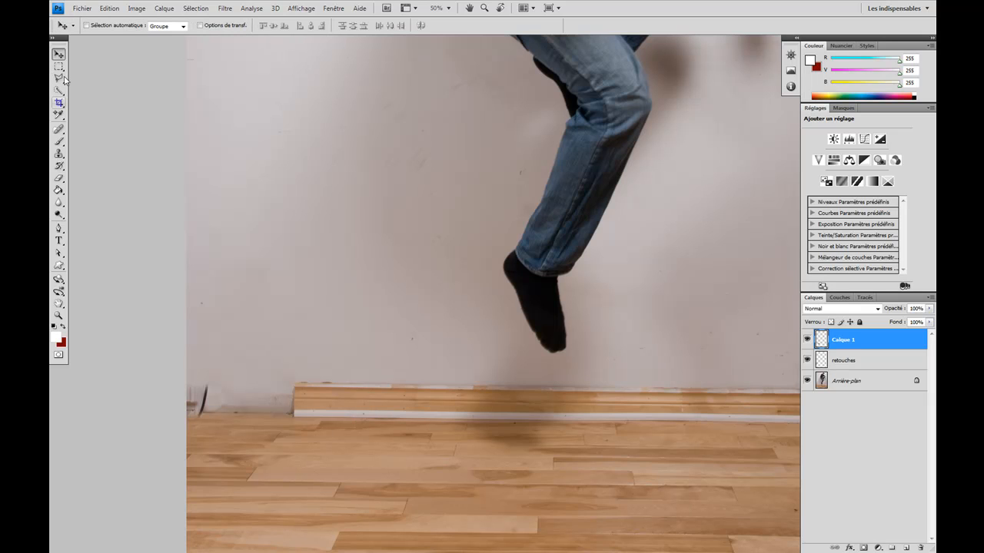
pyautogui.moveTo(355, 408); pyautogui.dragTo(249, 407)
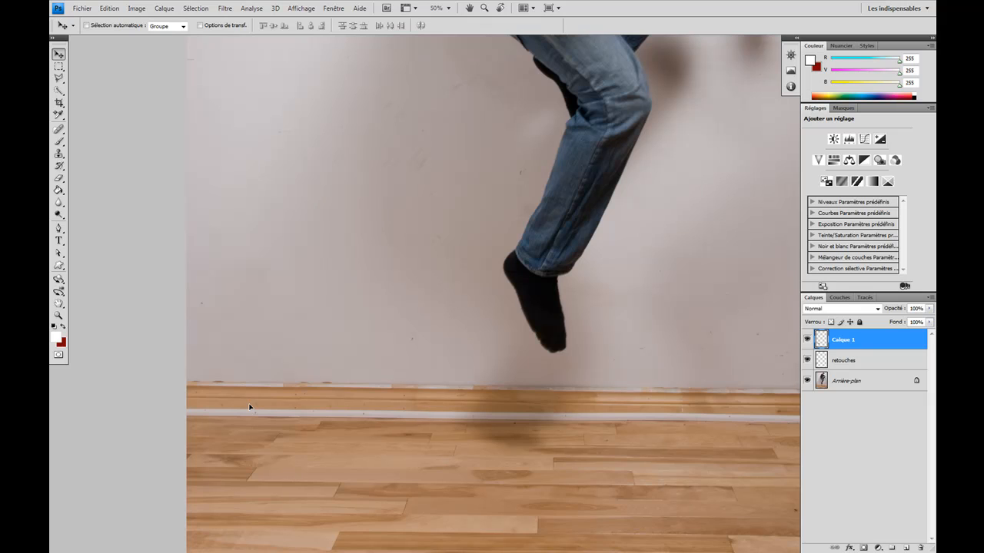
pyautogui.hotkey('ctrl', '+')
pyautogui.hotkey('ctrl', '+')
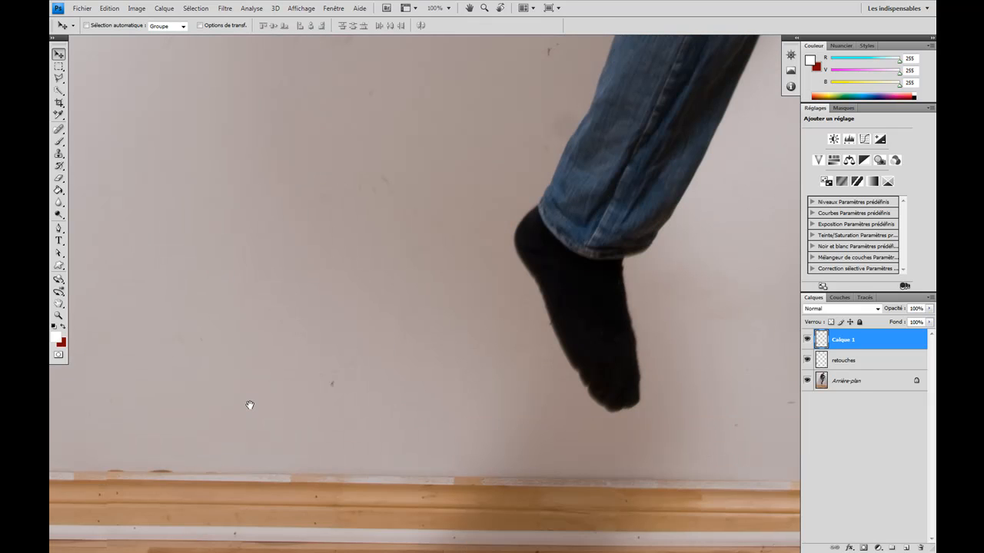
pyautogui.moveTo(240, 401); pyautogui.dragTo(500, 304)
pyautogui.moveTo(335, 387); pyautogui.dragTo(334, 391)
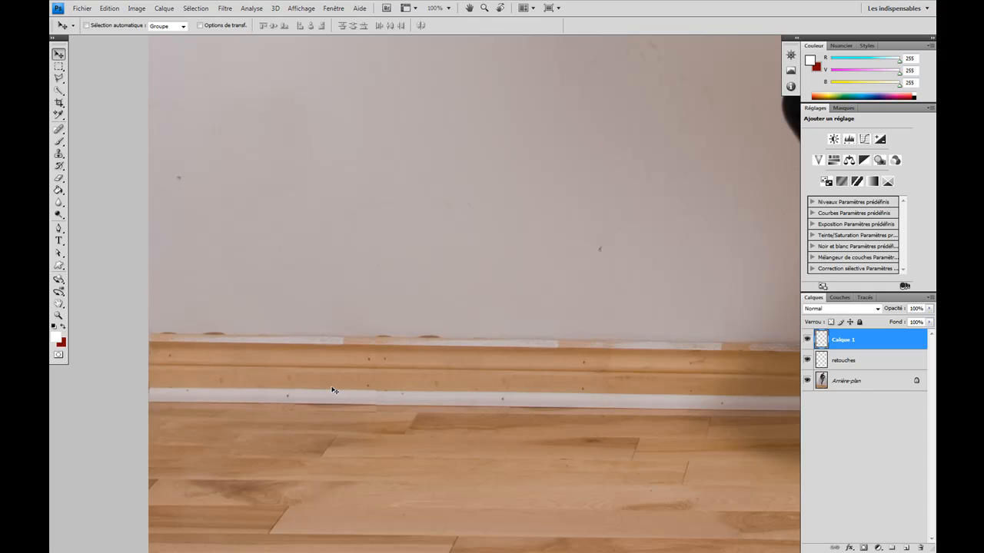
pyautogui.press('Down')
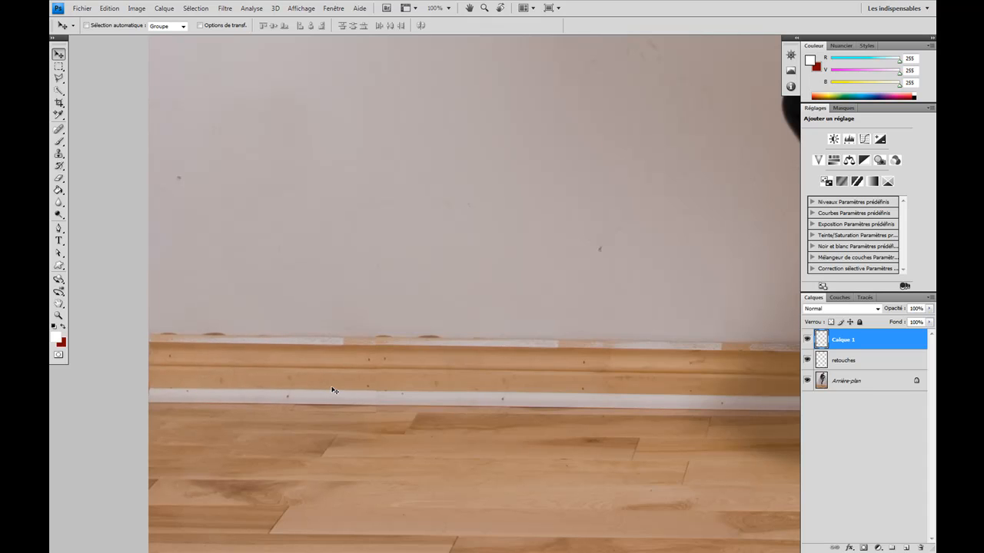
# Step: Stretch the copied baseboard section leftward past the photo's edge to 108.3% of its width
pyautogui.hotkey('ctrl', 't')
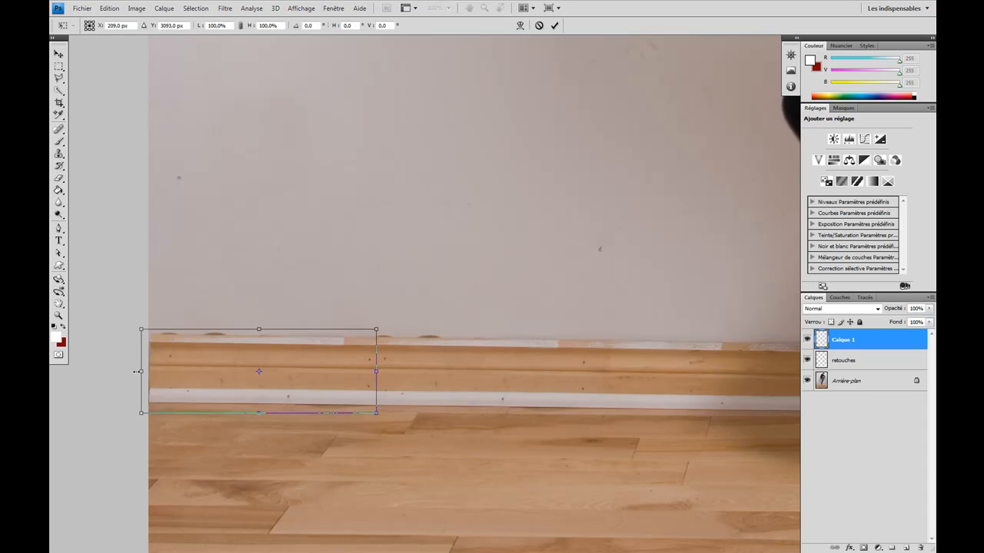
pyautogui.moveTo(139, 372); pyautogui.dragTo(119, 371)
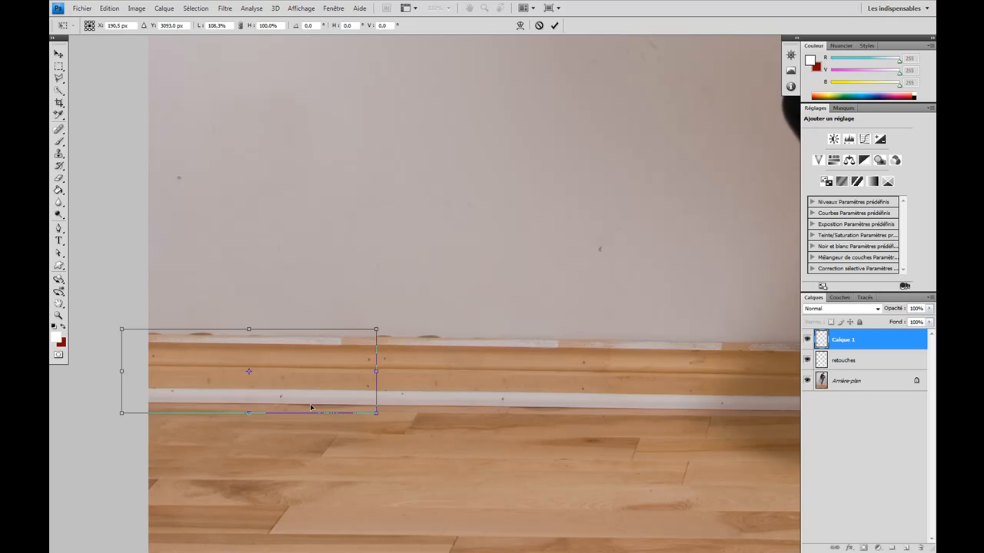
pyautogui.click(554, 25)
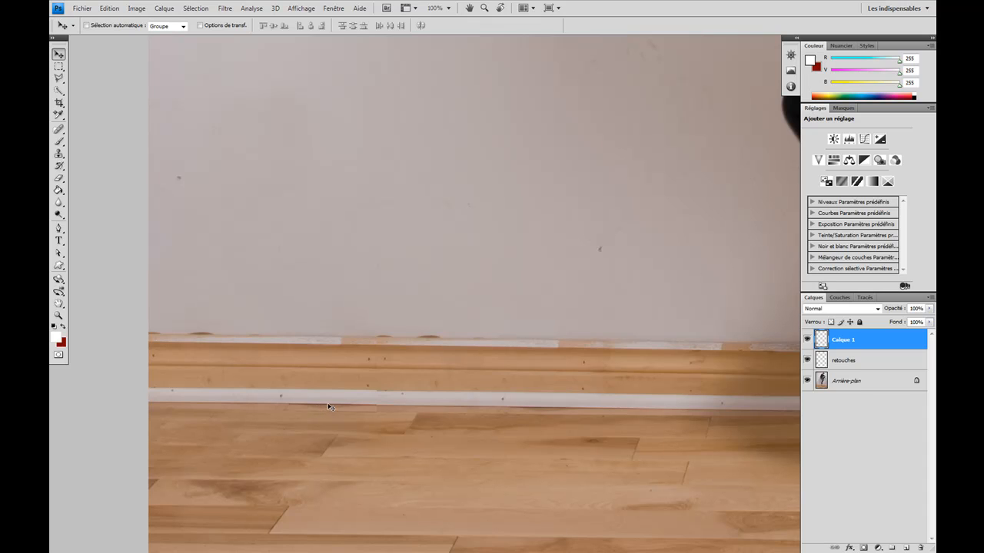
# Step: Reduce the Clone Stamp brush to 16 px and clone over the seam along the baseboard's white lower strip
pyautogui.hotkey('ctrl', '+')
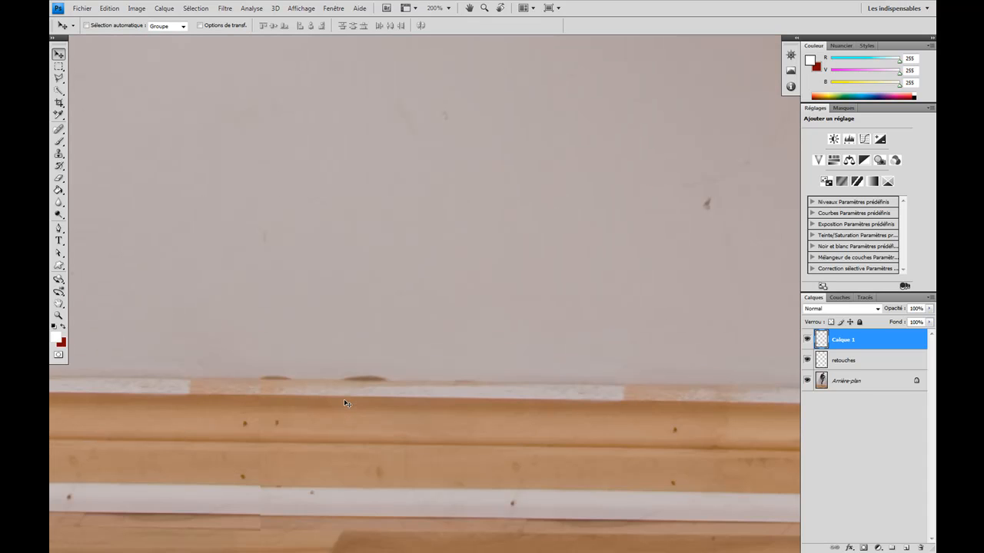
pyautogui.moveTo(318, 417); pyautogui.dragTo(440, 316)
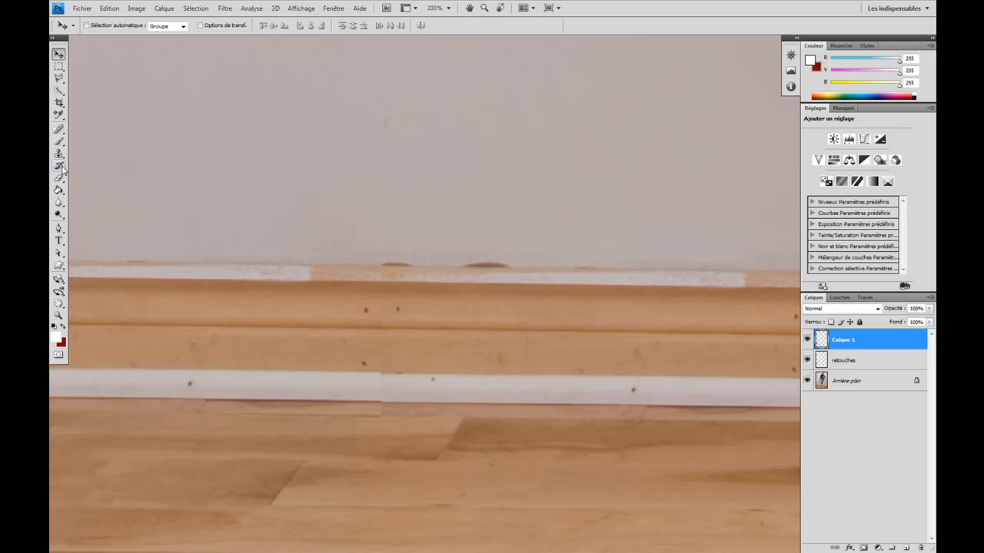
pyautogui.click(59, 155)
pyautogui.moveTo(368, 372); pyautogui.dragTo(472, 363)
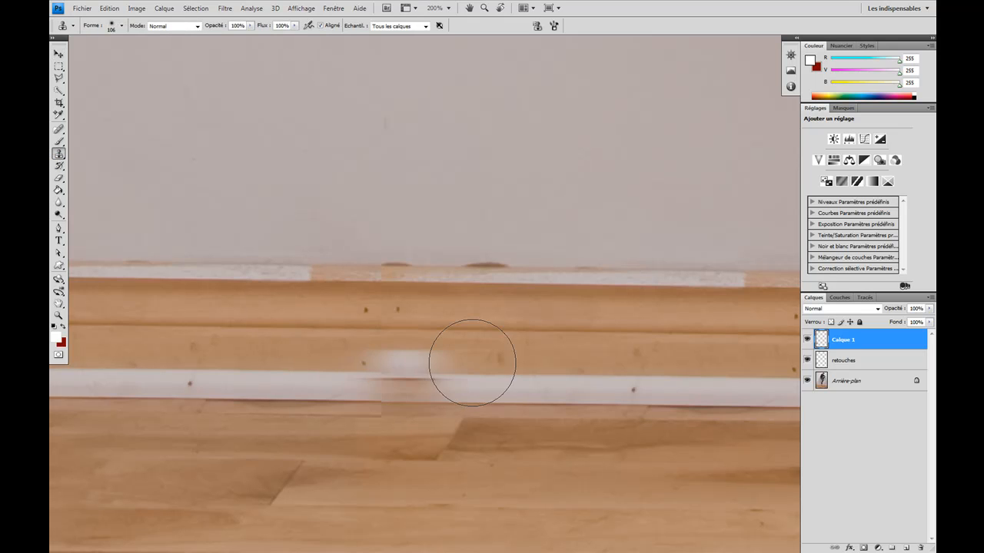
pyautogui.hotkey('ctrl', 'z')
pyautogui.rightClick(472, 363)
pyautogui.moveTo(534, 384)
pyautogui.mouseDown()
pyautogui.moveTo(494, 393)
pyautogui.moveTo(492, 383)
pyautogui.mouseUp()
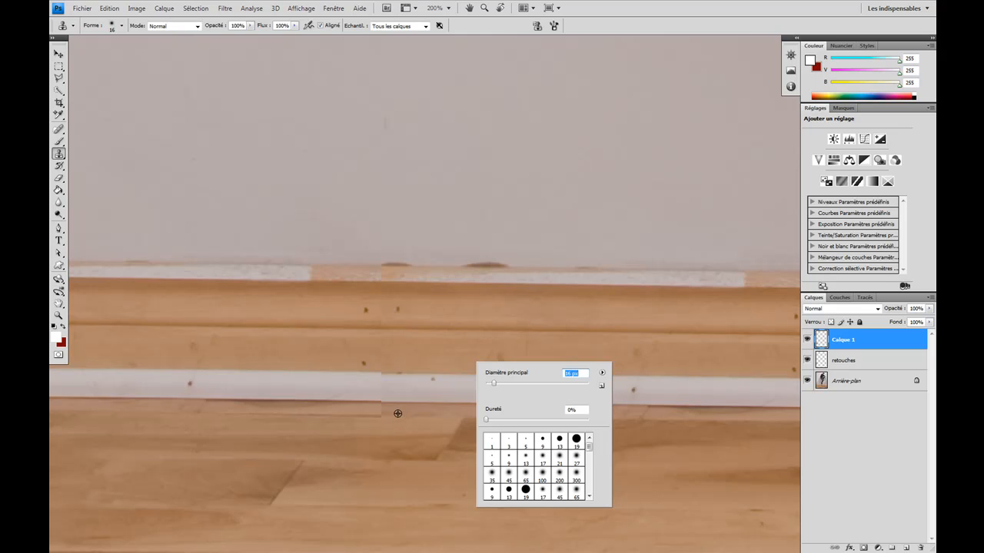
pyautogui.keyDown('alt'); pyautogui.click(393, 414); pyautogui.keyUp('alt')
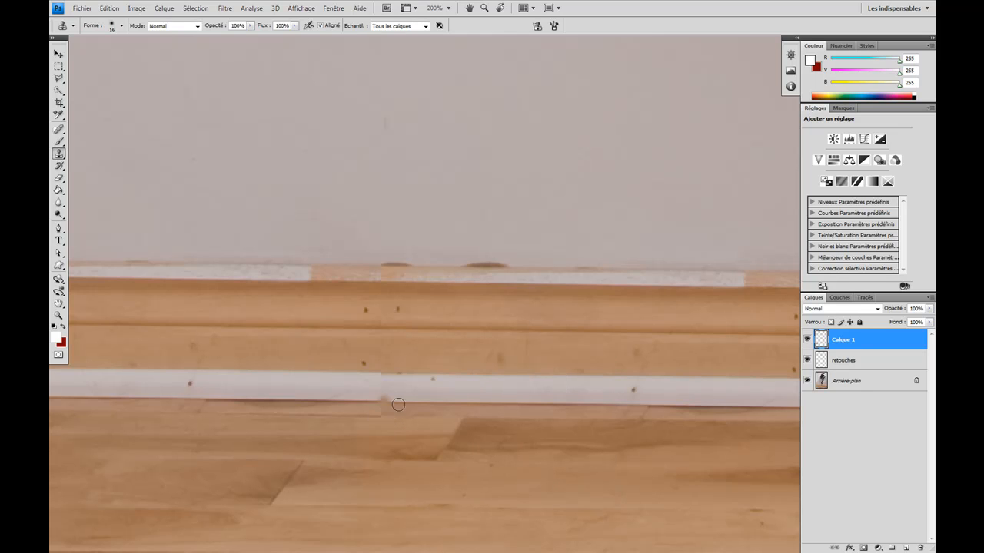
pyautogui.keyDown('alt'); pyautogui.click(405, 403); pyautogui.keyUp('alt')
pyautogui.moveTo(381, 401)
pyautogui.mouseDown()
pyautogui.moveTo(379, 271)
pyautogui.moveTo(380, 297)
pyautogui.mouseUp()
# Step: Clone floor texture over the visible joint edge just below the baseboard seam
pyautogui.keyDown('alt'); pyautogui.click(403, 413); pyautogui.keyUp('alt')
pyautogui.moveTo(388, 415)
pyautogui.mouseDown()
pyautogui.moveTo(426, 423)
pyautogui.moveTo(301, 415)
pyautogui.moveTo(420, 417)
pyautogui.moveTo(303, 415)
pyautogui.mouseUp()
pyautogui.keyDown('alt'); pyautogui.click(296, 414); pyautogui.keyUp('alt')
pyautogui.keyDown('alt'); pyautogui.click(402, 413); pyautogui.keyUp('alt')
pyautogui.keyDown('alt'); pyautogui.click(400, 421); pyautogui.keyUp('alt')
pyautogui.click(354, 415)
pyautogui.click(369, 436)
pyautogui.keyDown('alt'); pyautogui.click(344, 423); pyautogui.keyUp('alt')
pyautogui.moveTo(393, 423); pyautogui.dragTo(419, 422)
# Step: Clone the baseboard's wooden groove across the seam so its line runs continuously
pyautogui.press('alt')
pyautogui.keyDown('alt'); pyautogui.click(344, 328); pyautogui.keyUp('alt')
pyautogui.moveTo(370, 332); pyautogui.dragTo(386, 331)
pyautogui.moveTo(370, 329); pyautogui.dragTo(394, 328)
# Step: Remove the duplicated dark nail holes near the baseboard seam with the Spot Healing Brush
pyautogui.moveTo(323, 394); pyautogui.dragTo(395, 406)
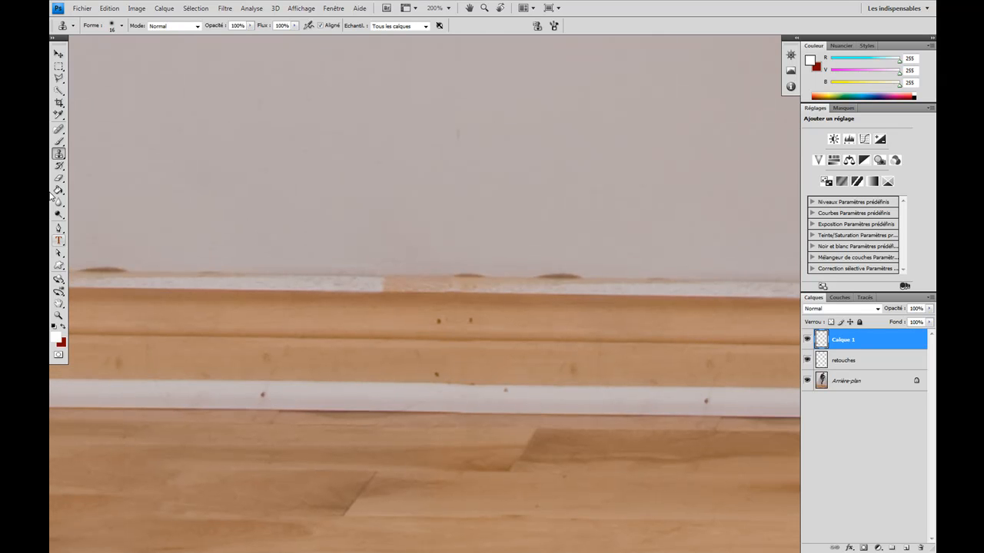
pyautogui.click(59, 129)
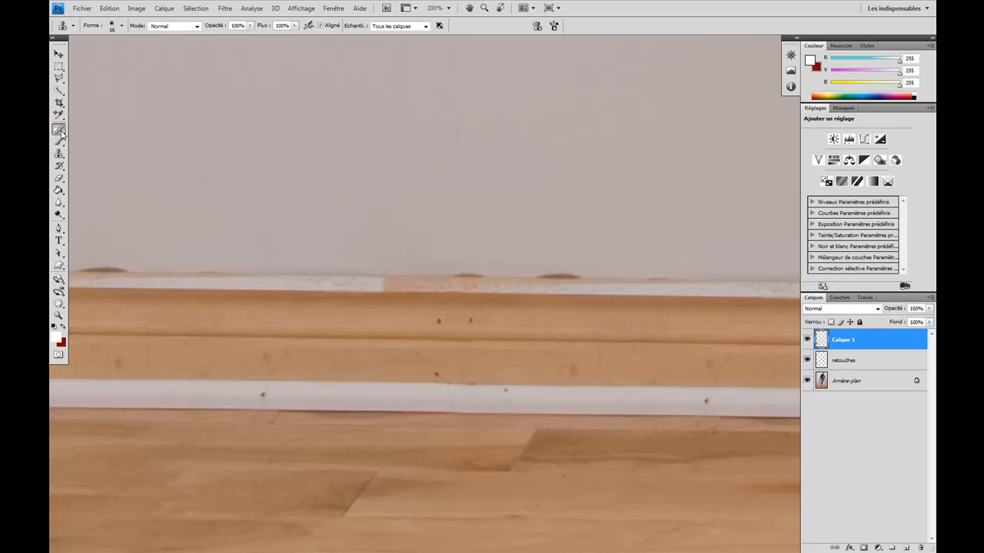
pyautogui.click(439, 321)
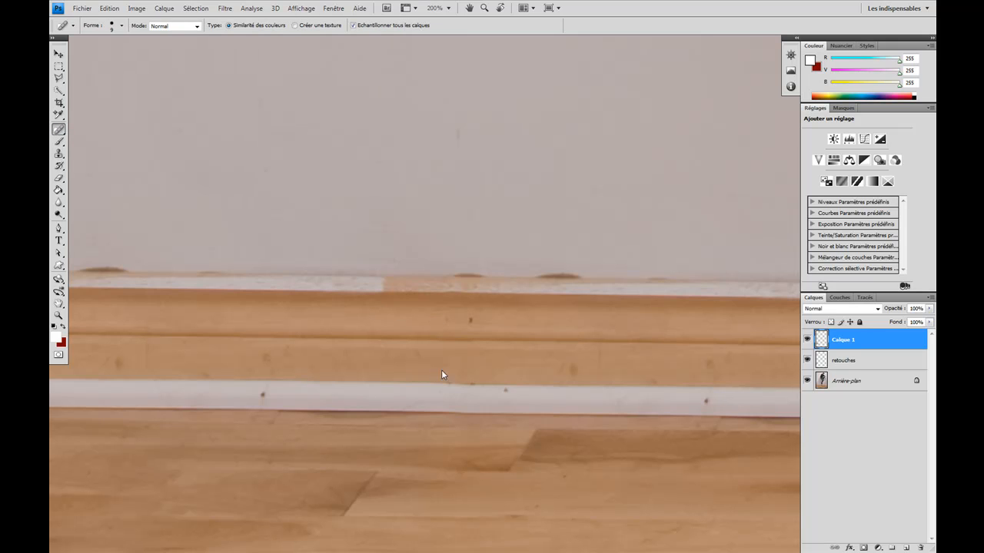
pyautogui.click(447, 325)
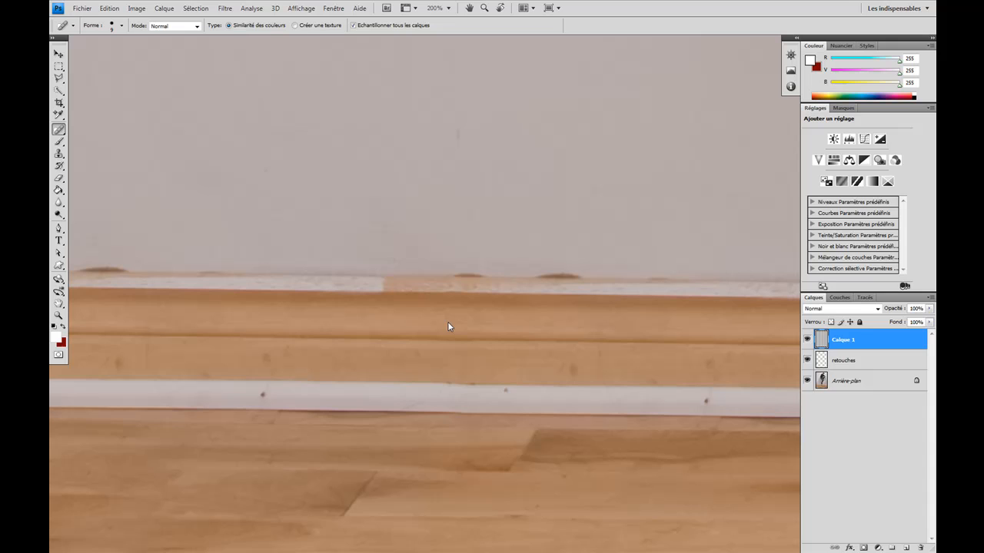
pyautogui.click(418, 356)
# Step: Heal the remaining nail holes and knots on the left part of the baseboard and its white strip
pyautogui.press('space')
pyautogui.moveTo(315, 396); pyautogui.dragTo(386, 393)
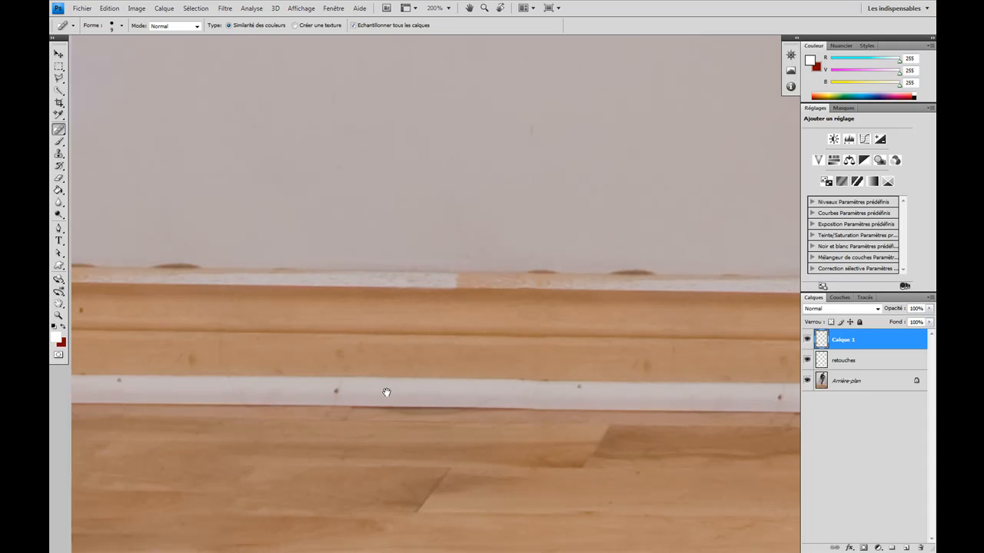
pyautogui.click(336, 393)
pyautogui.click(339, 388)
pyautogui.click(341, 367)
pyautogui.press('space')
pyautogui.moveTo(192, 359); pyautogui.dragTo(303, 356)
pyautogui.click(305, 355)
pyautogui.click(300, 360)
pyautogui.click(286, 354)
pyautogui.click(226, 382)
pyautogui.click(193, 307)
pyautogui.press('space')
pyautogui.moveTo(504, 315)
pyautogui.mouseDown()
pyautogui.moveTo(277, 345)
pyautogui.moveTo(337, 365)
pyautogui.moveTo(218, 364)
pyautogui.mouseUp()
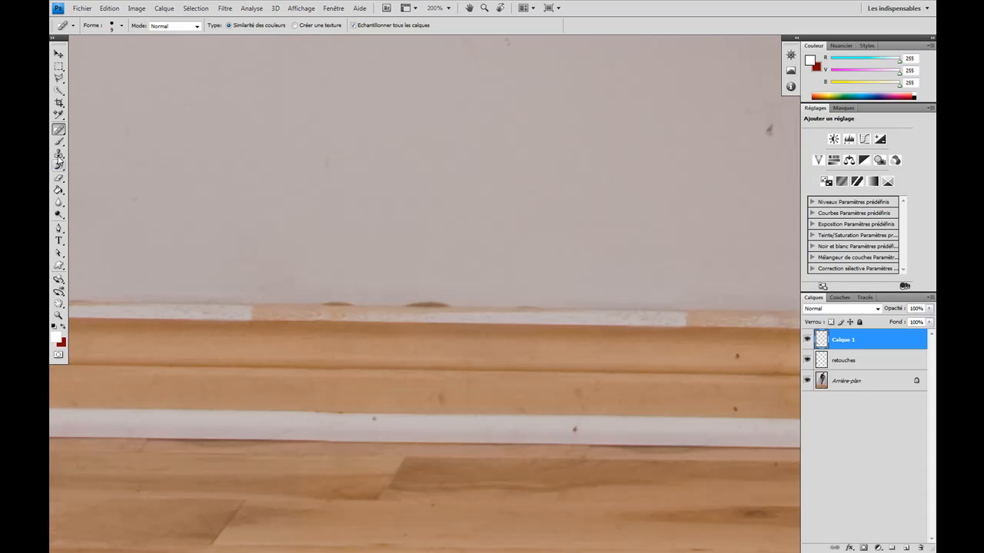
# Step: Clone the white paint strip over the bare wood gap along the baseboard's top edge with the Clone Stamp
pyautogui.press('s')
pyautogui.keyDown('alt'); pyautogui.click(221, 310); pyautogui.keyUp('alt')
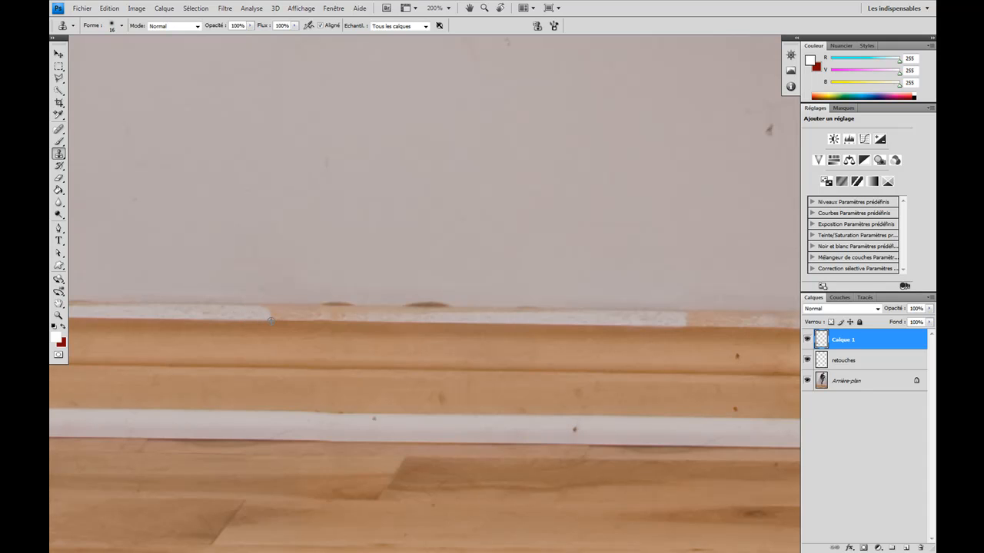
pyautogui.moveTo(268, 321); pyautogui.dragTo(302, 325)
pyautogui.hotkey('ctrl', 'z')
pyautogui.moveTo(269, 320)
pyautogui.mouseDown()
pyautogui.moveTo(278, 317)
pyautogui.moveTo(270, 310)
pyautogui.moveTo(256, 312)
pyautogui.mouseUp()
pyautogui.moveTo(310, 313); pyautogui.dragTo(288, 313)
pyautogui.keyDown('alt'); pyautogui.click(293, 315); pyautogui.keyUp('alt')
pyautogui.moveTo(321, 315); pyautogui.dragTo(327, 315)
pyautogui.moveTo(255, 316); pyautogui.dragTo(289, 313)
# Step: Clone clean top-edge texture over the dark marks along the baseboard's upper edge near the photo's left border
pyautogui.moveTo(412, 330); pyautogui.dragTo(414, 337)
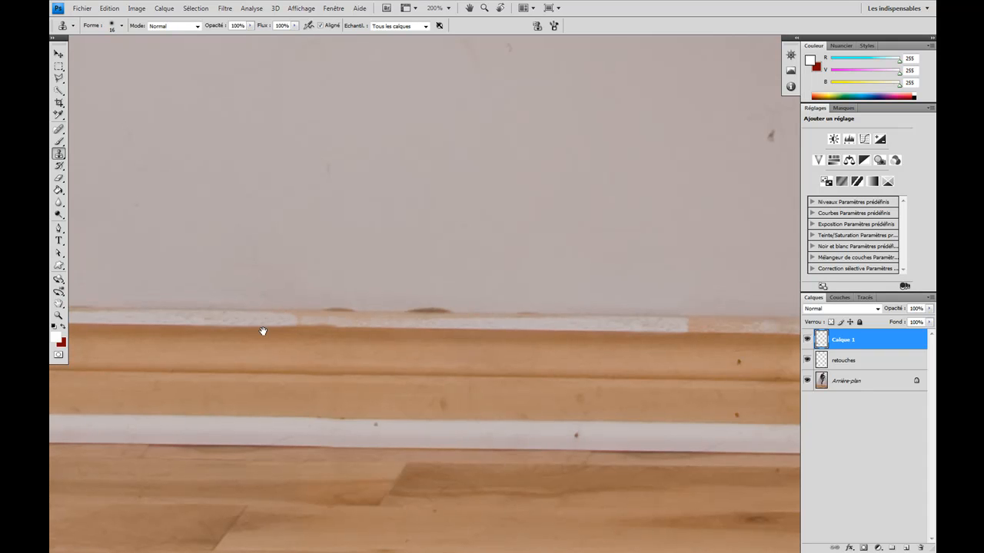
pyautogui.moveTo(263, 331); pyautogui.dragTo(401, 338)
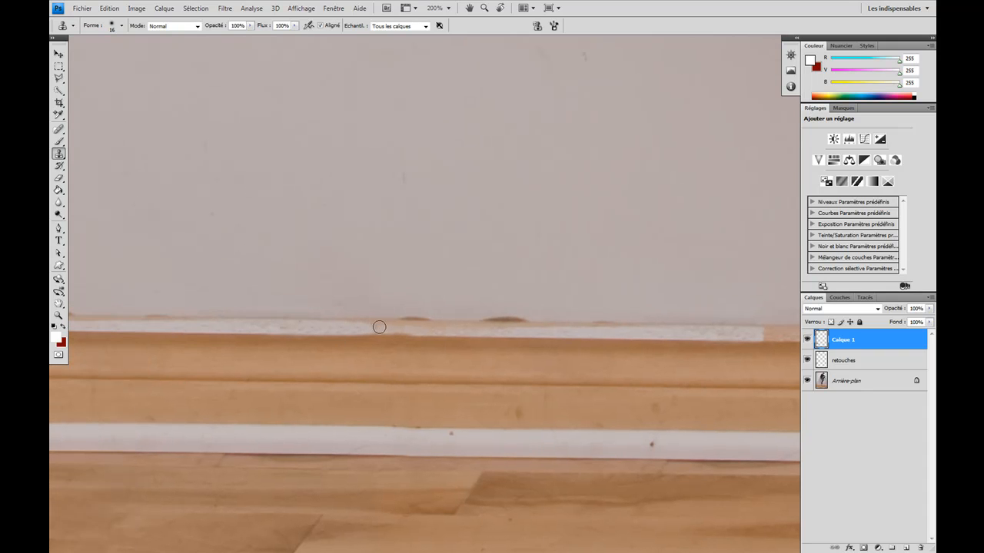
pyautogui.moveTo(391, 351); pyautogui.dragTo(446, 359)
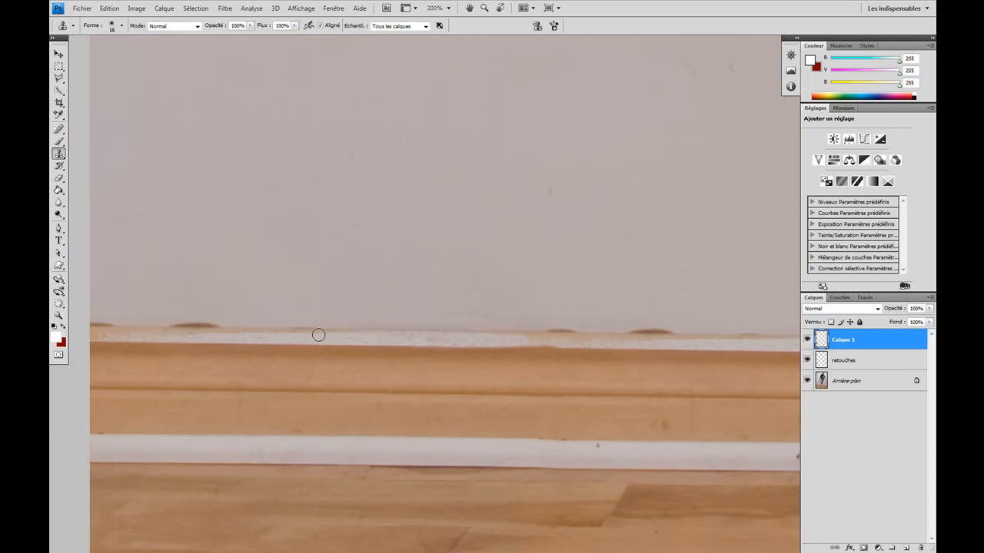
pyautogui.keyDown('alt'); pyautogui.click(265, 327); pyautogui.keyUp('alt')
pyautogui.moveTo(222, 326); pyautogui.dragTo(154, 326)
pyautogui.keyDown('alt'); pyautogui.click(131, 325); pyautogui.keyUp('alt')
pyautogui.moveTo(105, 326); pyautogui.dragTo(88, 326)
# Step: Fit the whole photo in view and compare the retouched result with the original by isolating and restoring the Arrière-plan layer
pyautogui.doubleClick(58, 304)
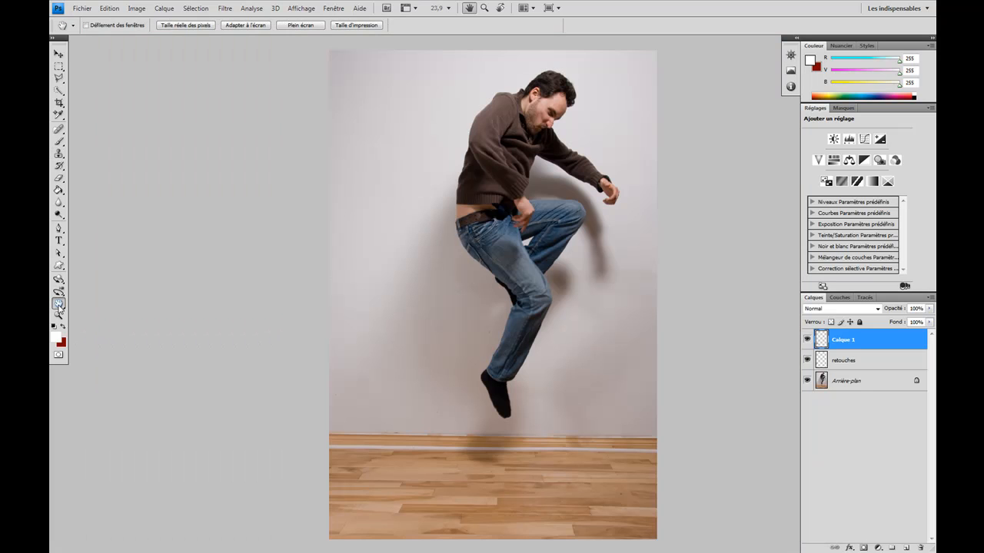
pyautogui.moveTo(500, 446); pyautogui.dragTo(426, 454)
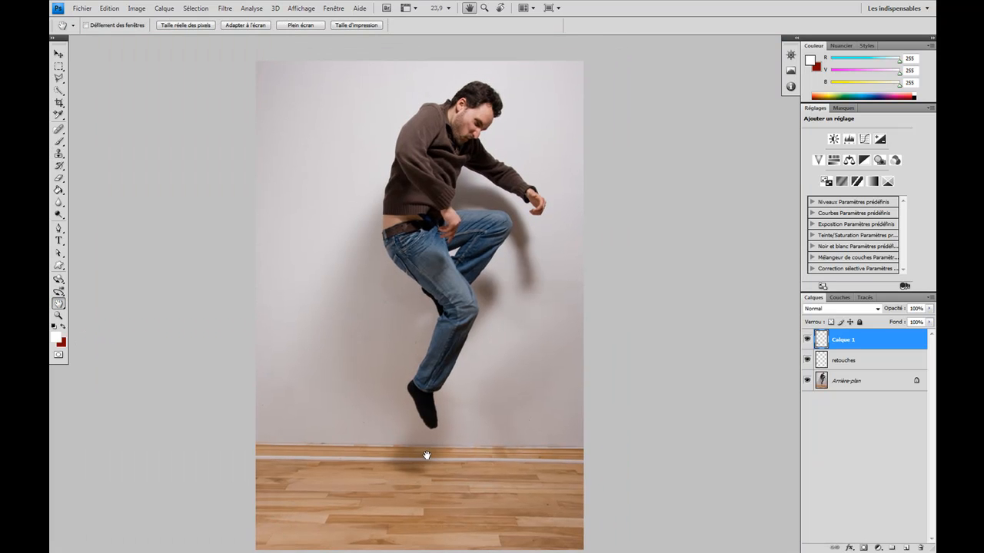
pyautogui.keyDown('alt'); pyautogui.click(807, 381); pyautogui.keyUp('alt')
pyautogui.keyDown('alt'); pyautogui.click(807, 381); pyautogui.keyUp('alt')
pyautogui.moveTo(507, 384); pyautogui.dragTo(494, 357)
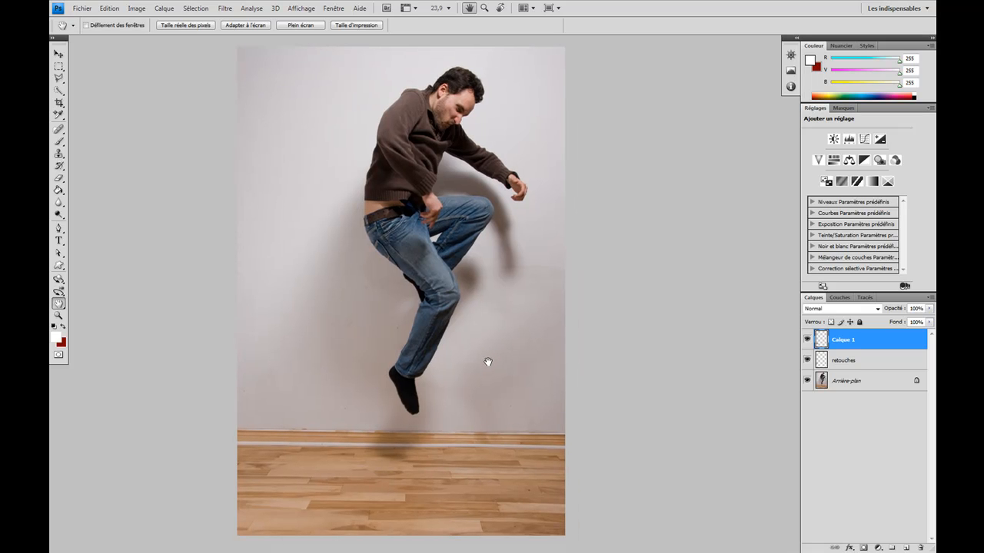